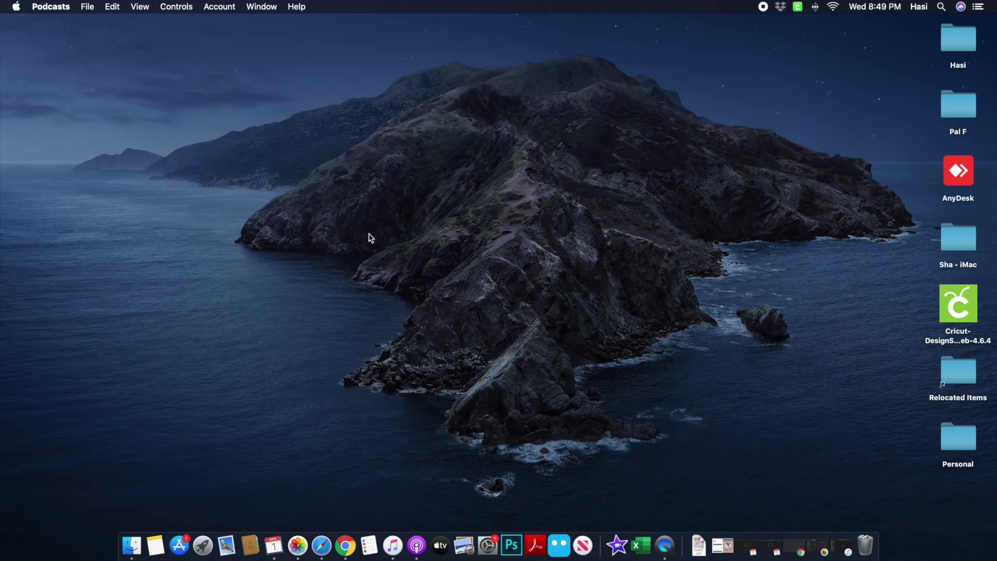
Step: Open the Force Quit Applications window from the Apple menu
{"action": "left_click", "coordinate": [14, 7]}
{"action": "left_click", "coordinate": [14, 7]}
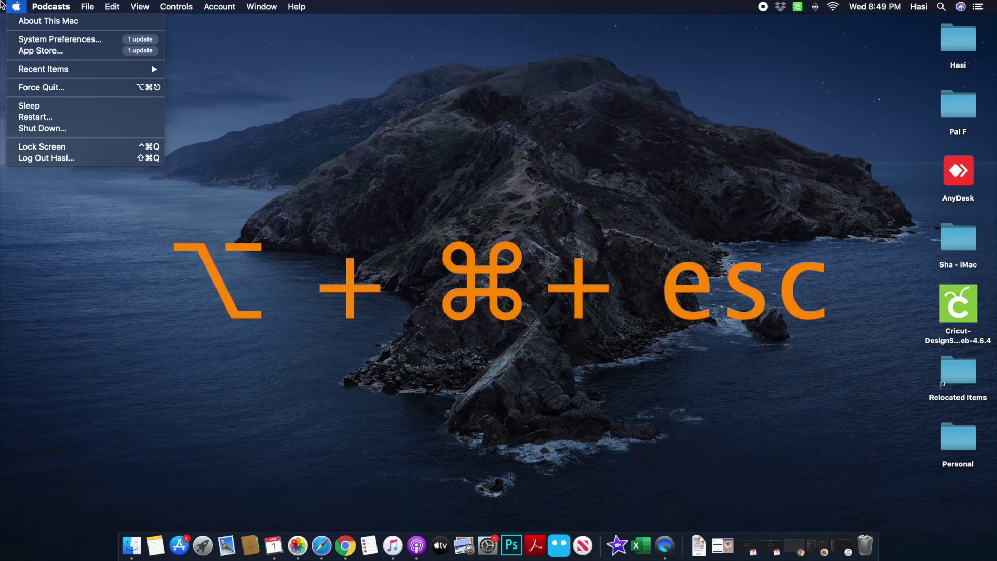
{"action": "left_click", "coordinate": [40, 88]}
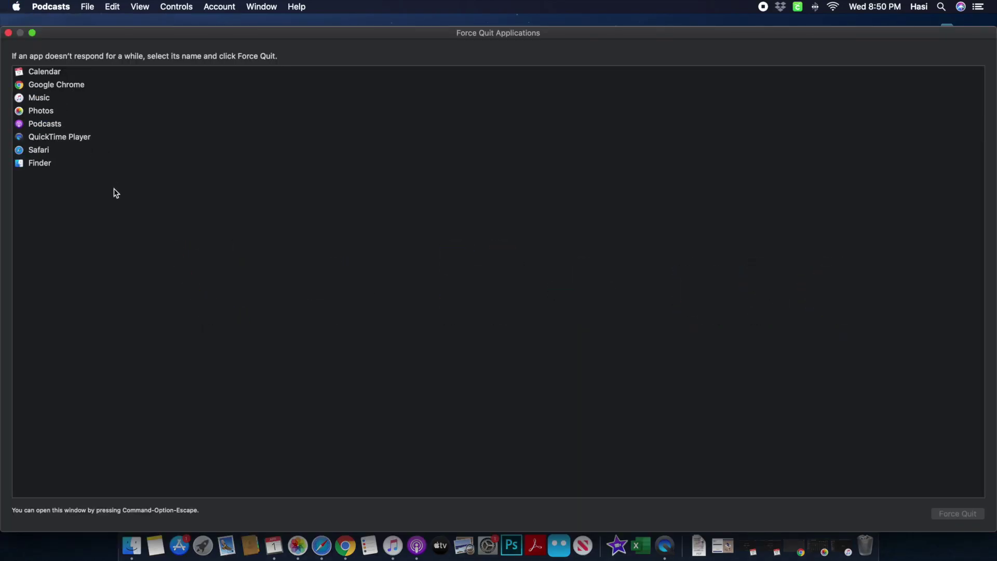
Step: Select all running apps, including Safari, Podcasts, QuickTime Player and Photos
{"action": "key", "text": "super+a"}
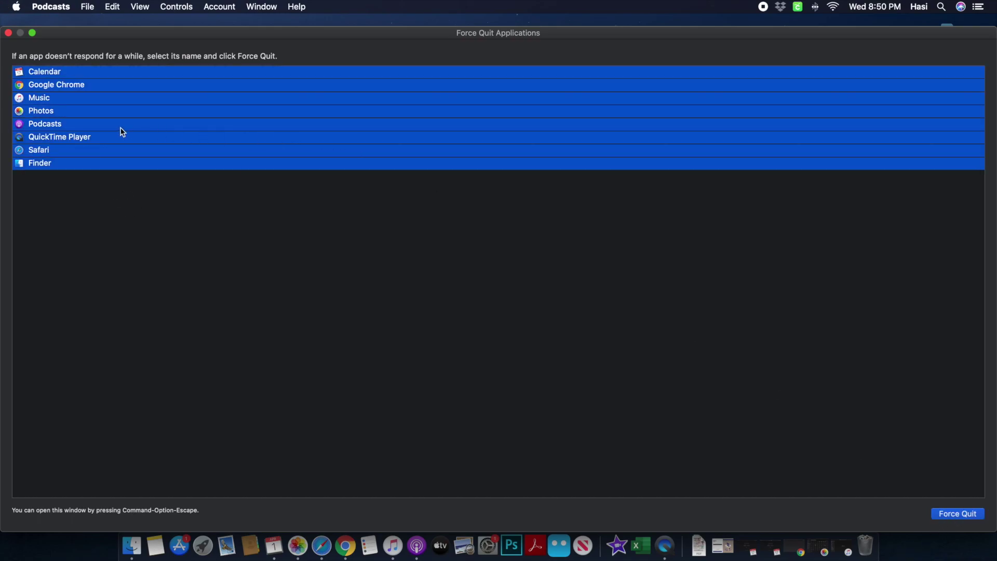
{"action": "left_click", "coordinate": [68, 164]}
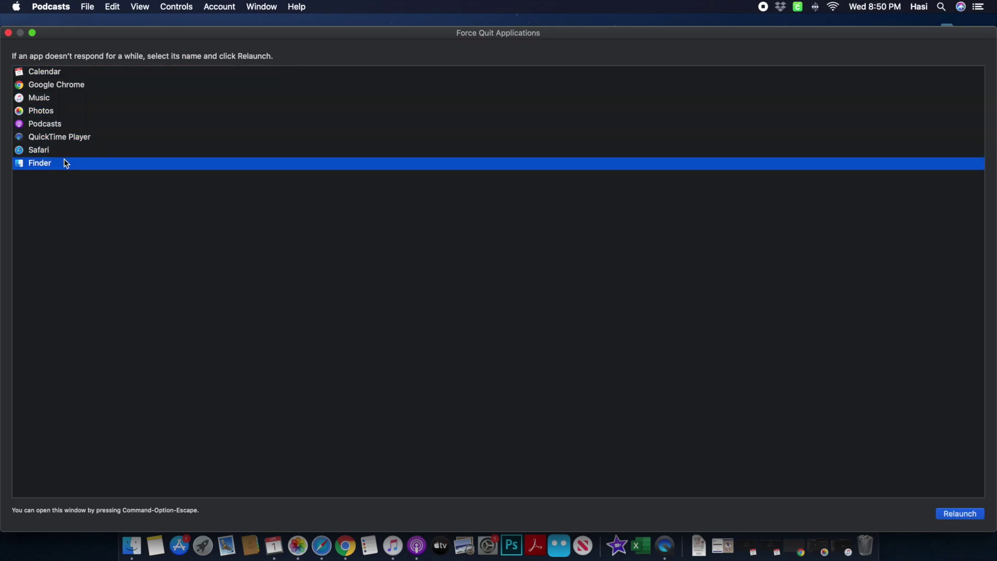
{"action": "left_click", "coordinate": [48, 136], "text": "super"}
{"action": "left_click", "coordinate": [45, 123], "text": "super"}
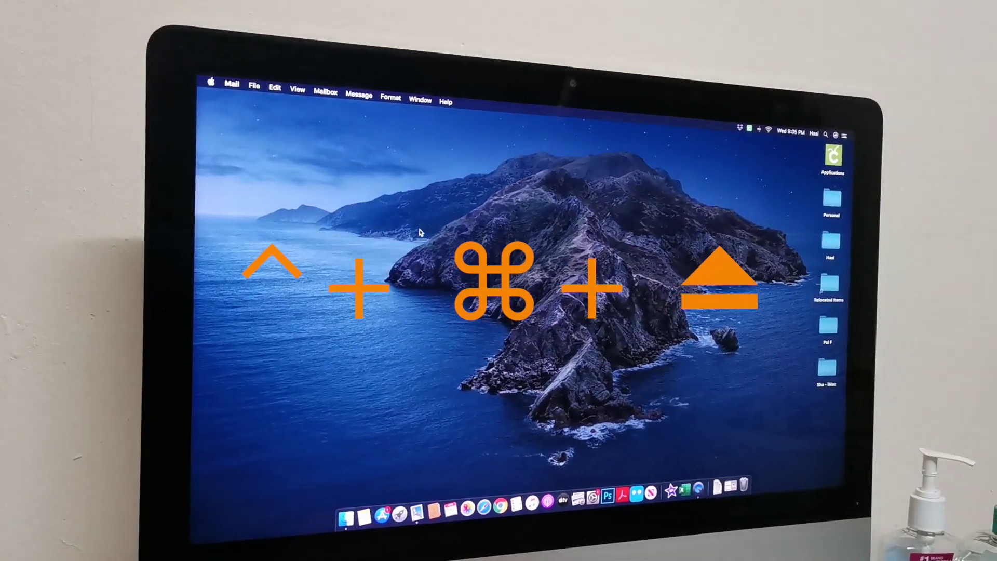
Step: Restart the Mac immediately with the Control-Command-Eject shortcut
{"action": "key", "text": "ctrl+super+Eject"}
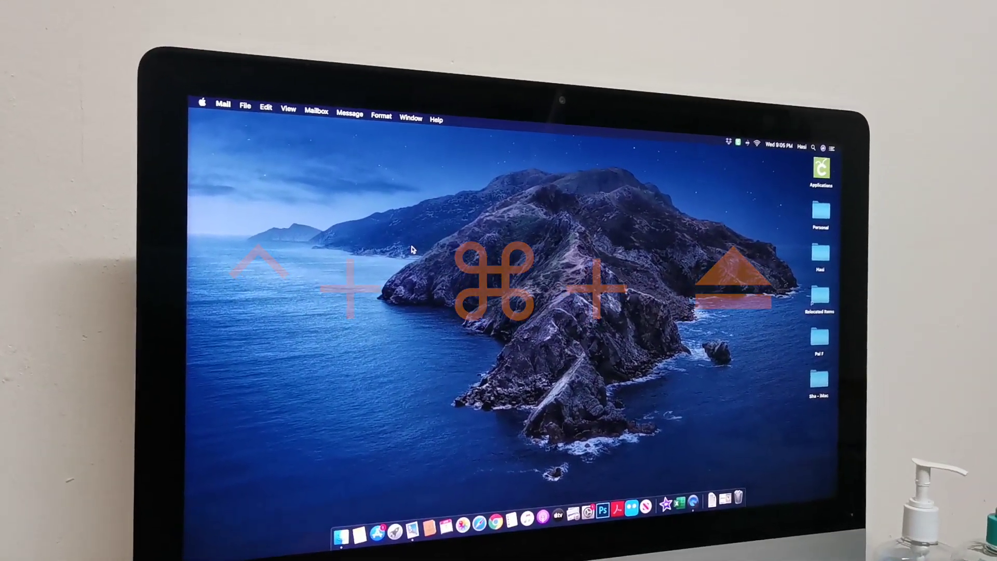